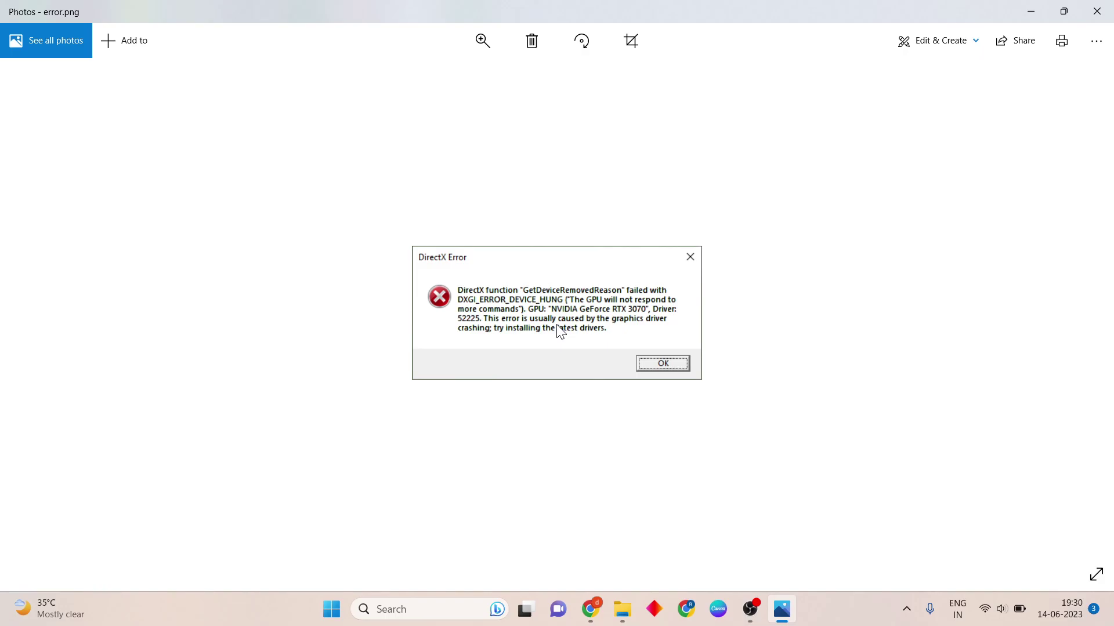
Close the error screenshot and launch Device Manager by searching 'device manager'
left_click(1097, 11)
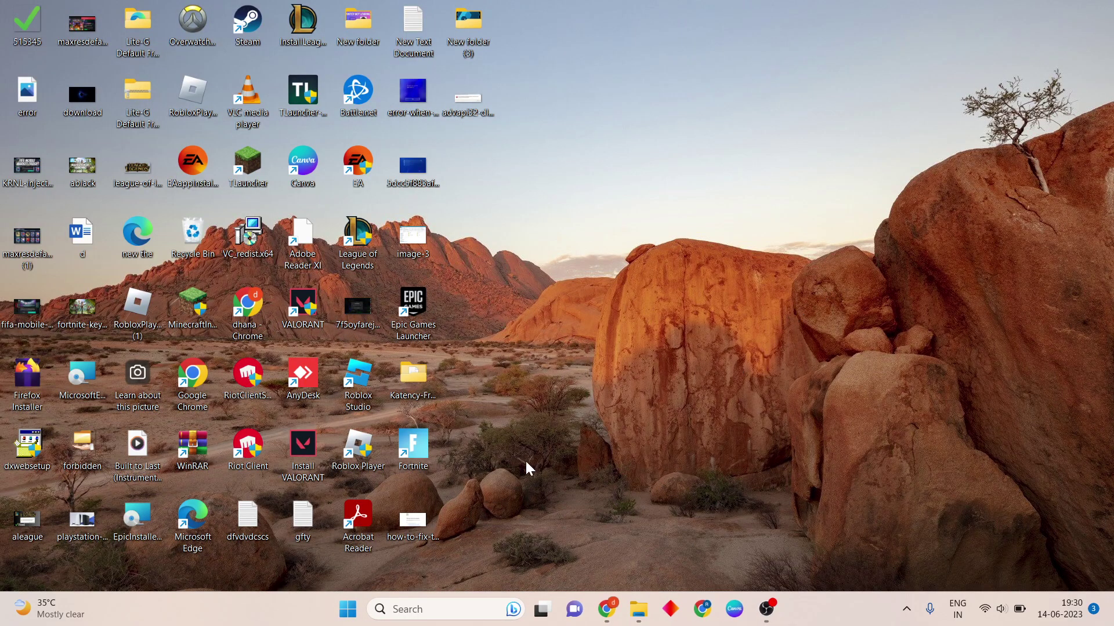
left_click(434, 608)
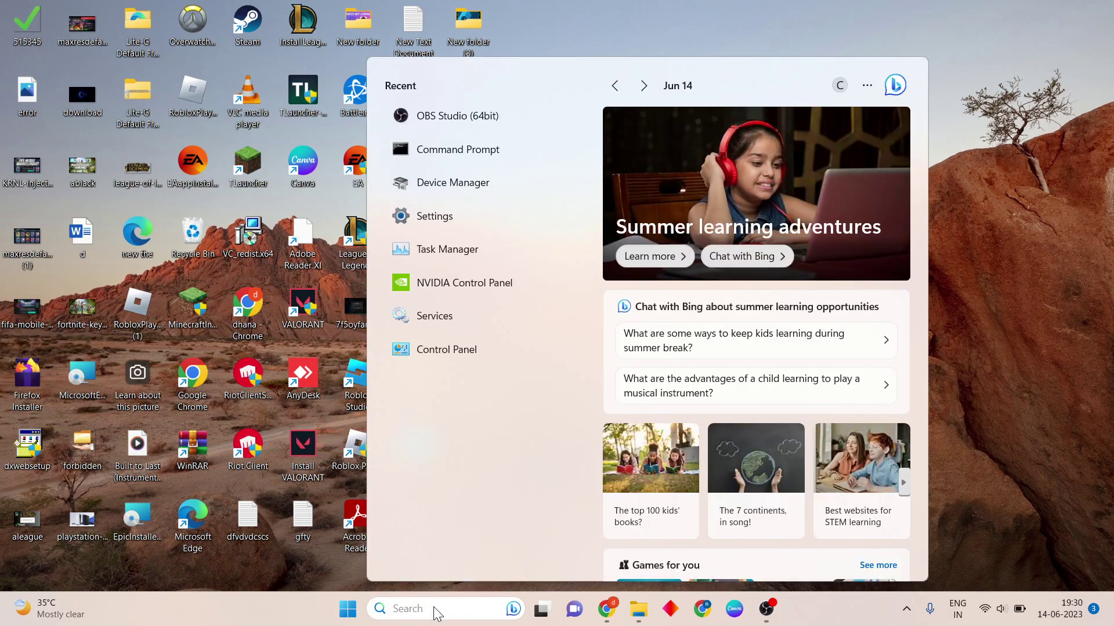
type("dev")
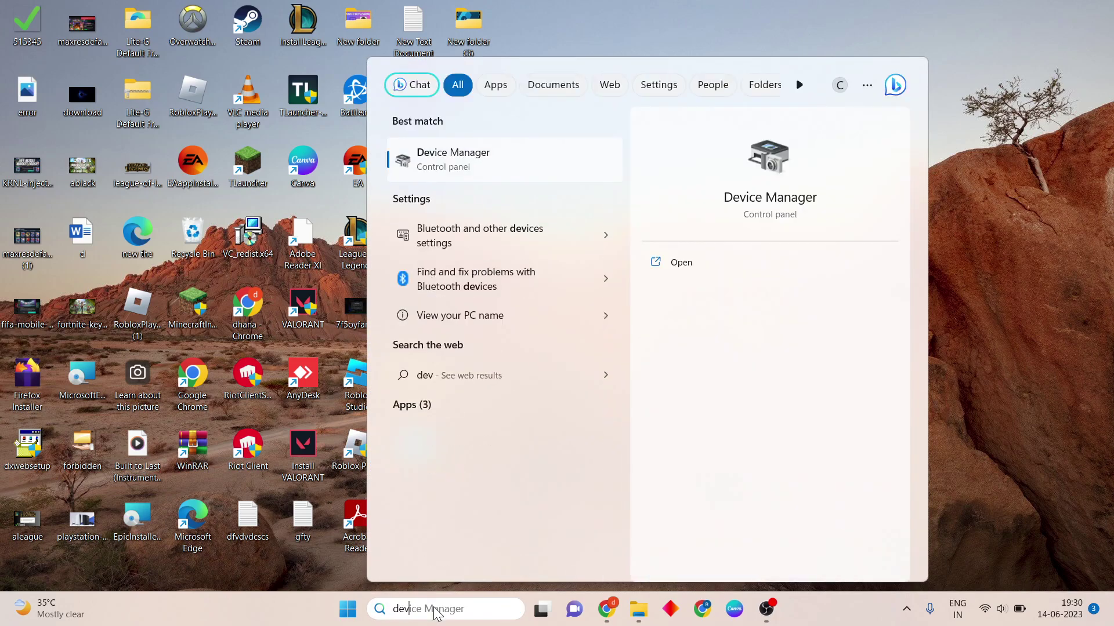
type("ice m")
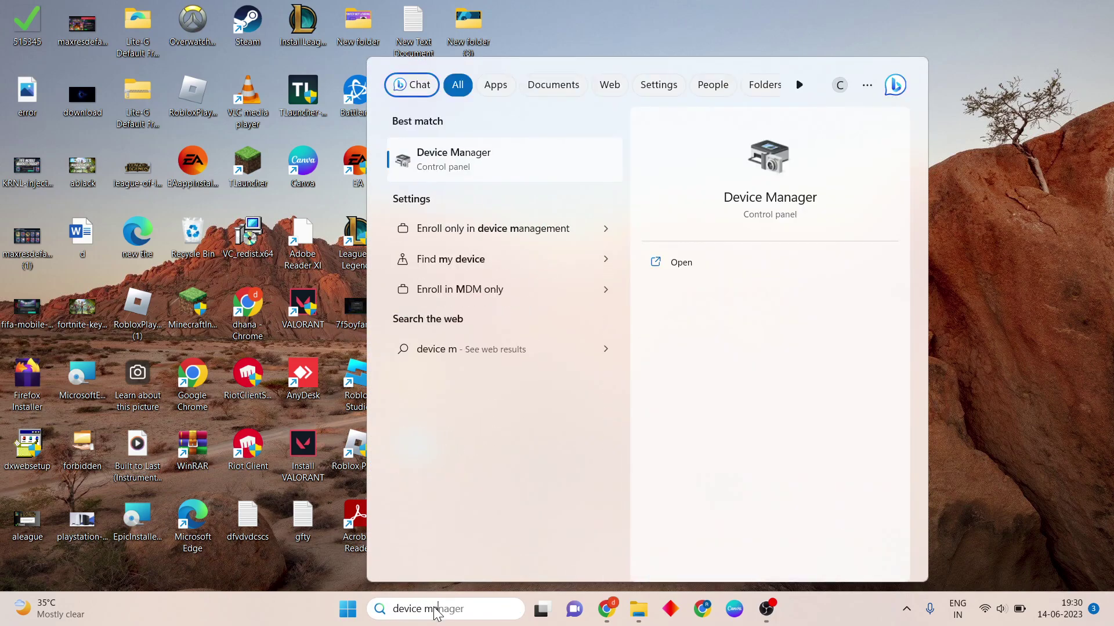
type("anager")
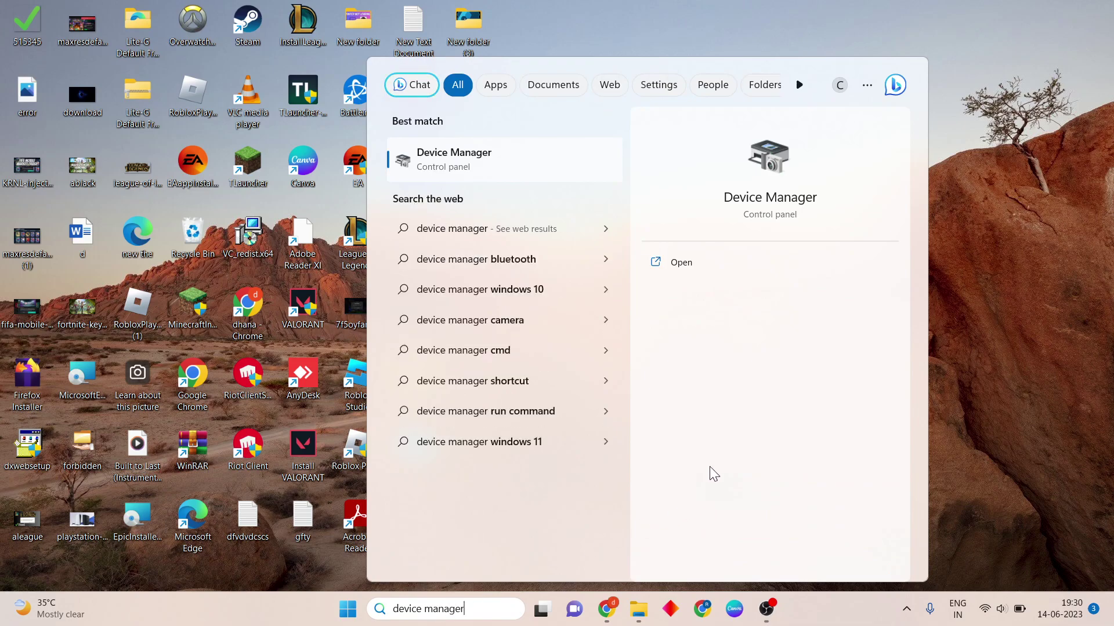
left_click(716, 271)
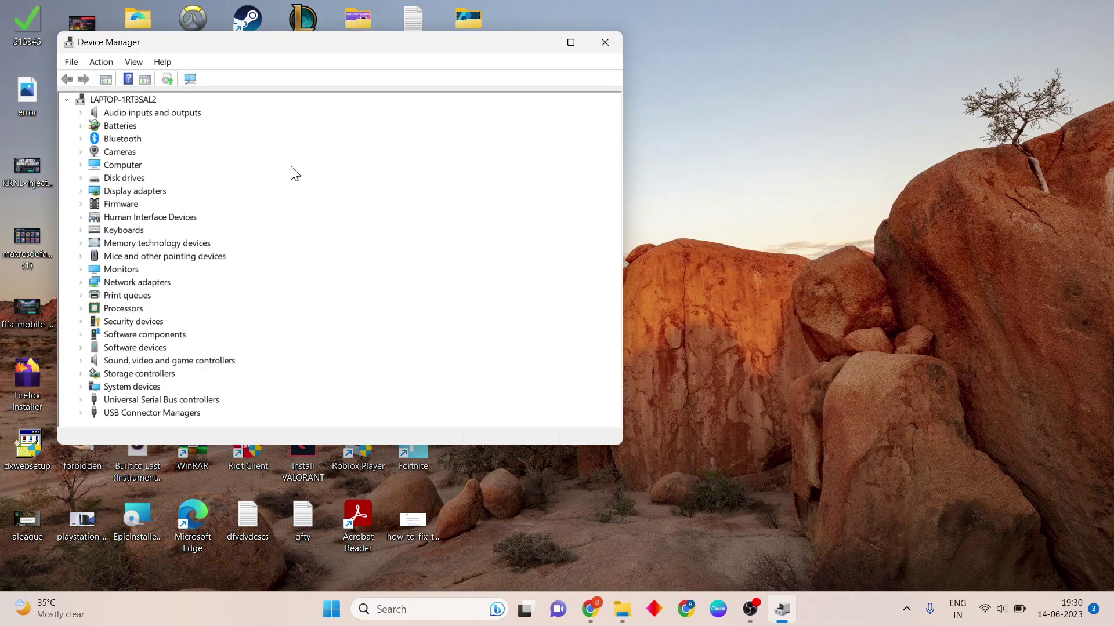
Search automatically for a newer NVIDIA GeForce RTX 3050 Laptop GPU driver, then close Device Manager
double_click(137, 195)
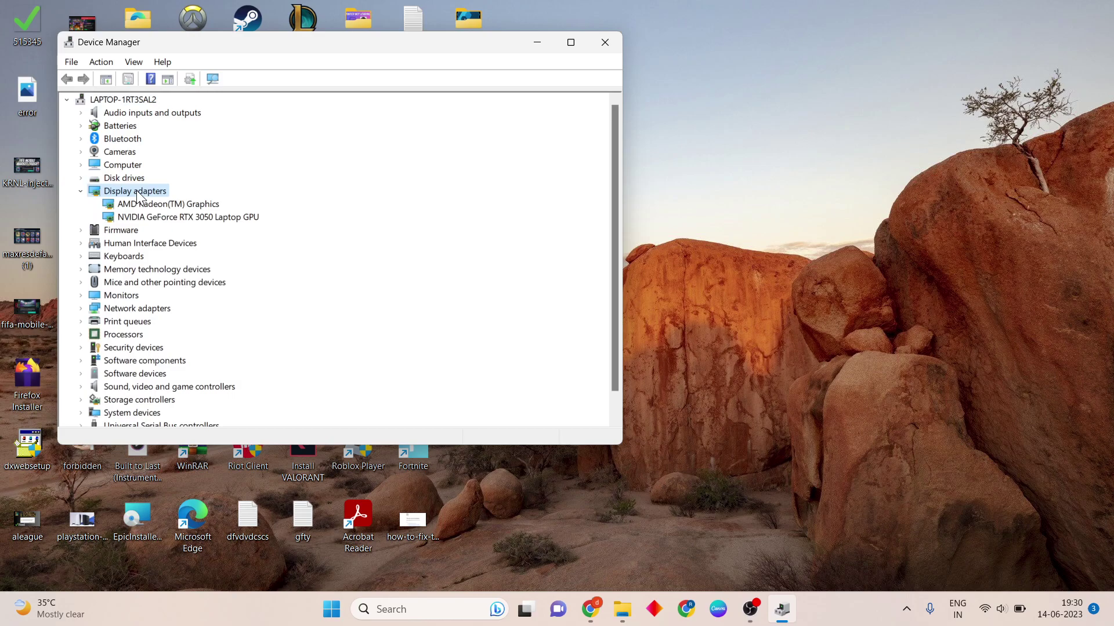
left_click(213, 218)
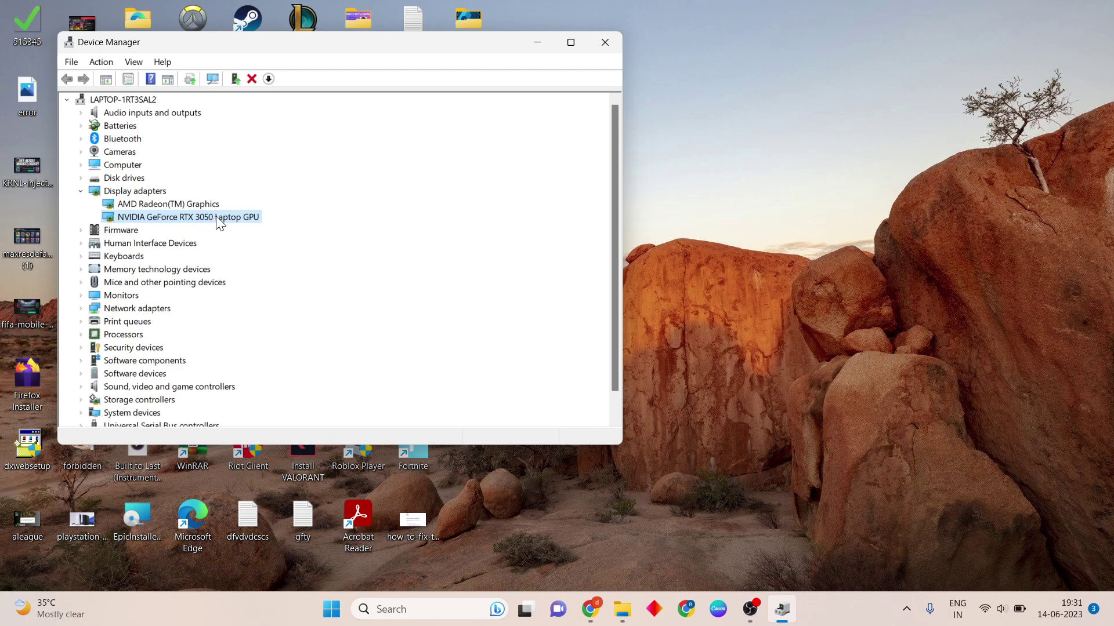
right_click(217, 218)
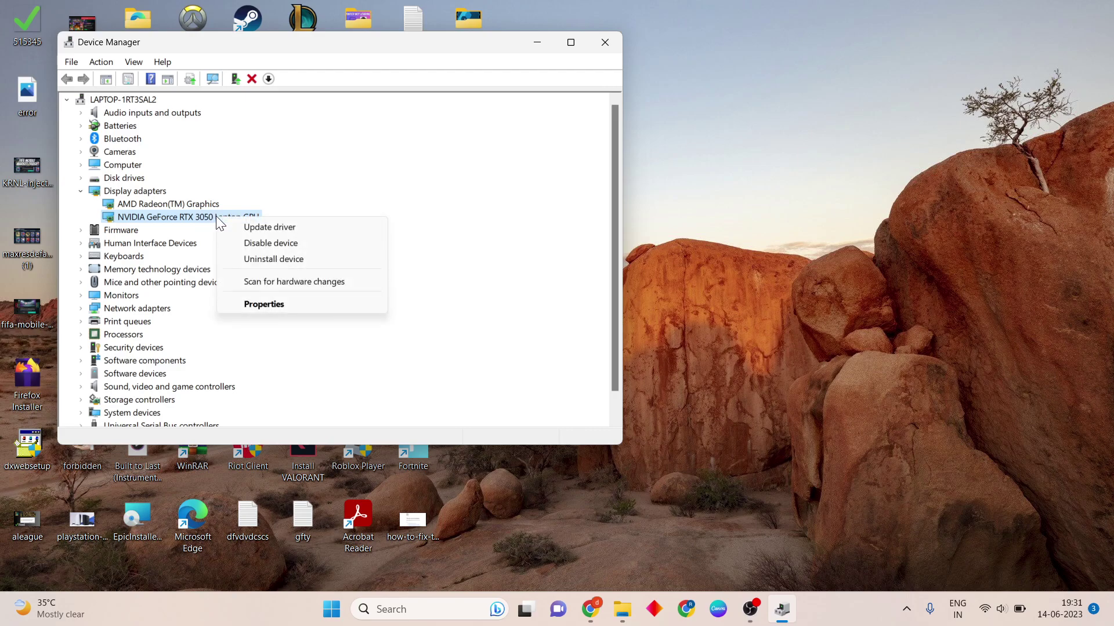
left_click(283, 227)
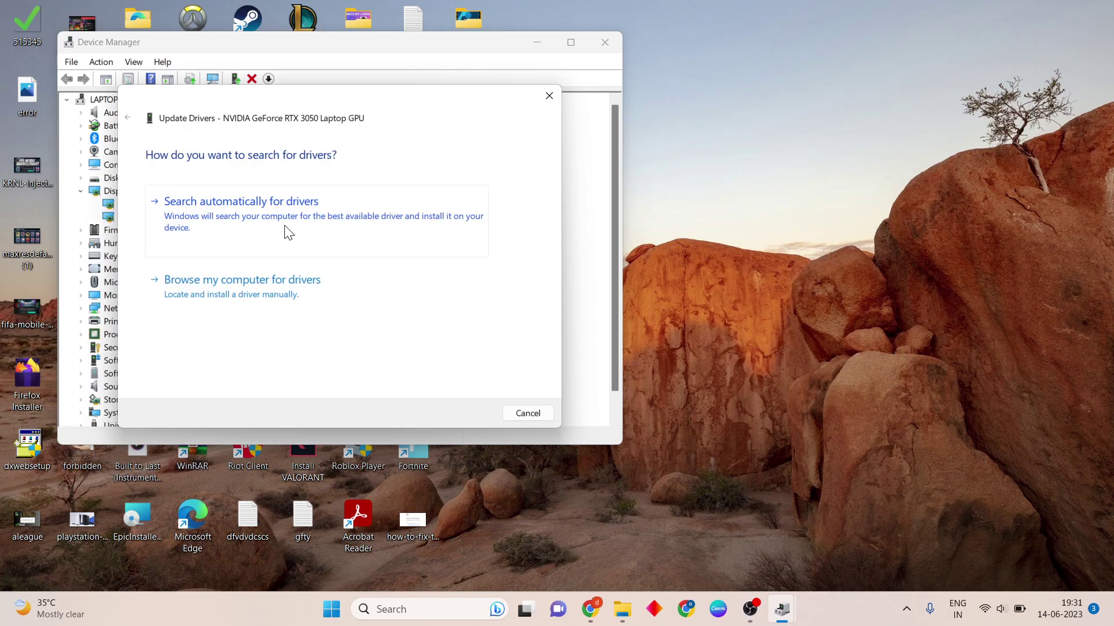
left_click(340, 208)
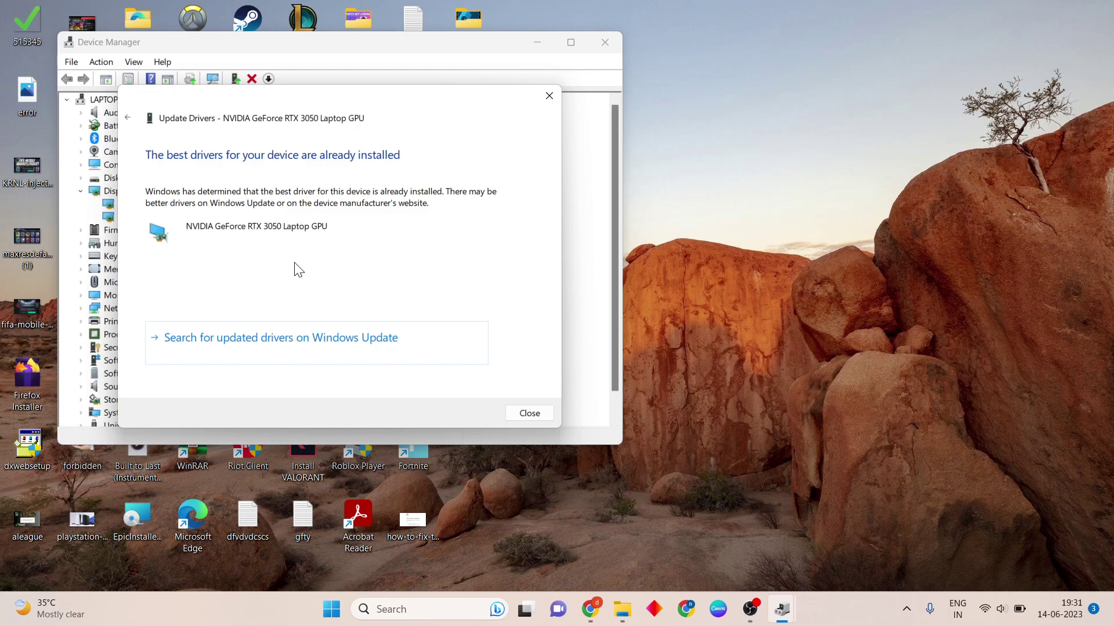
left_click(529, 413)
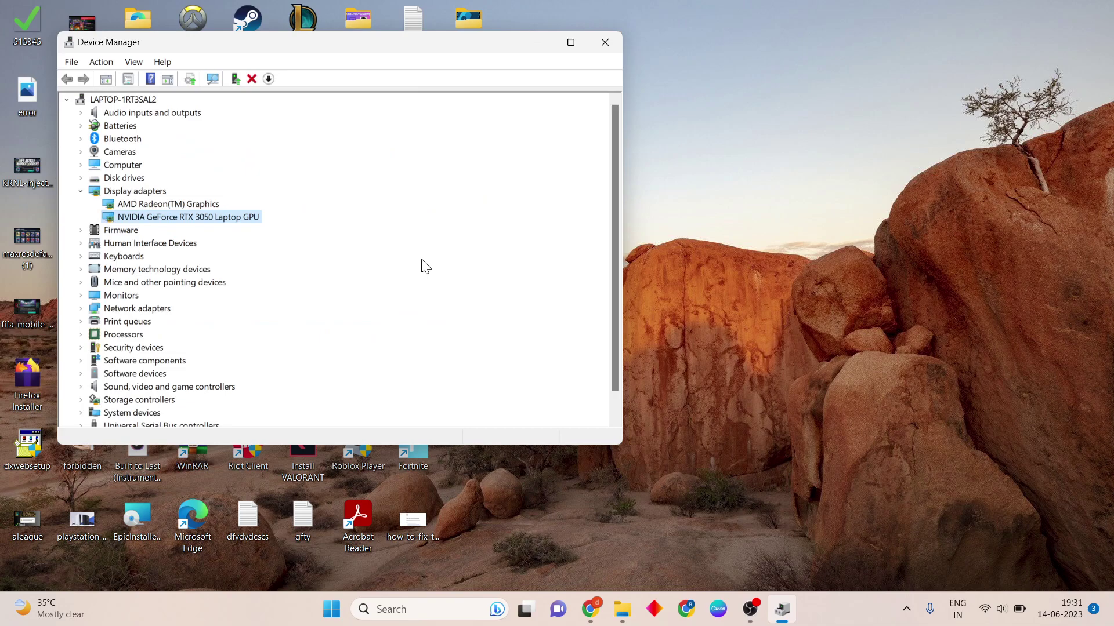
left_click(605, 44)
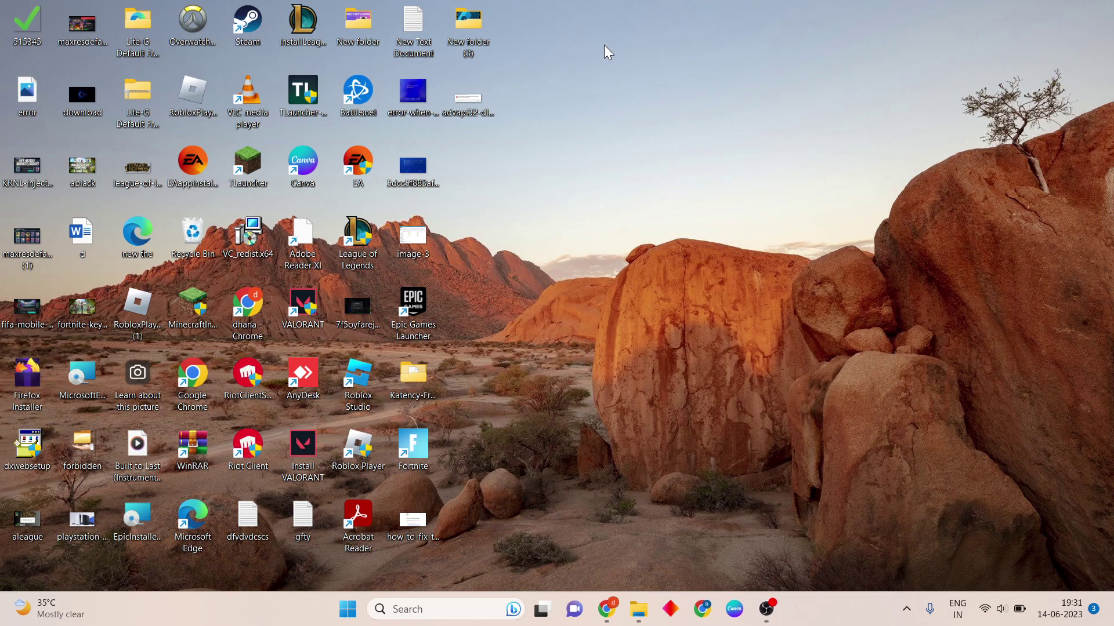
In maximized Chrome, search 'nvidia graphics driver download' and open NVIDIA's Driver Downloads result
left_click(703, 609)
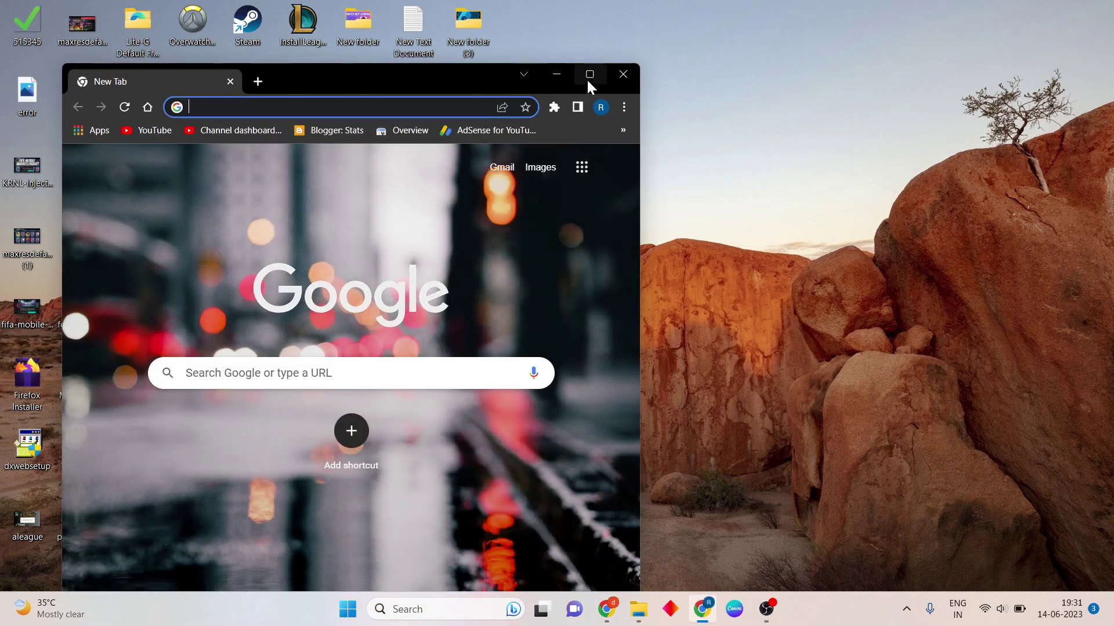
left_click(591, 73)
type("n")
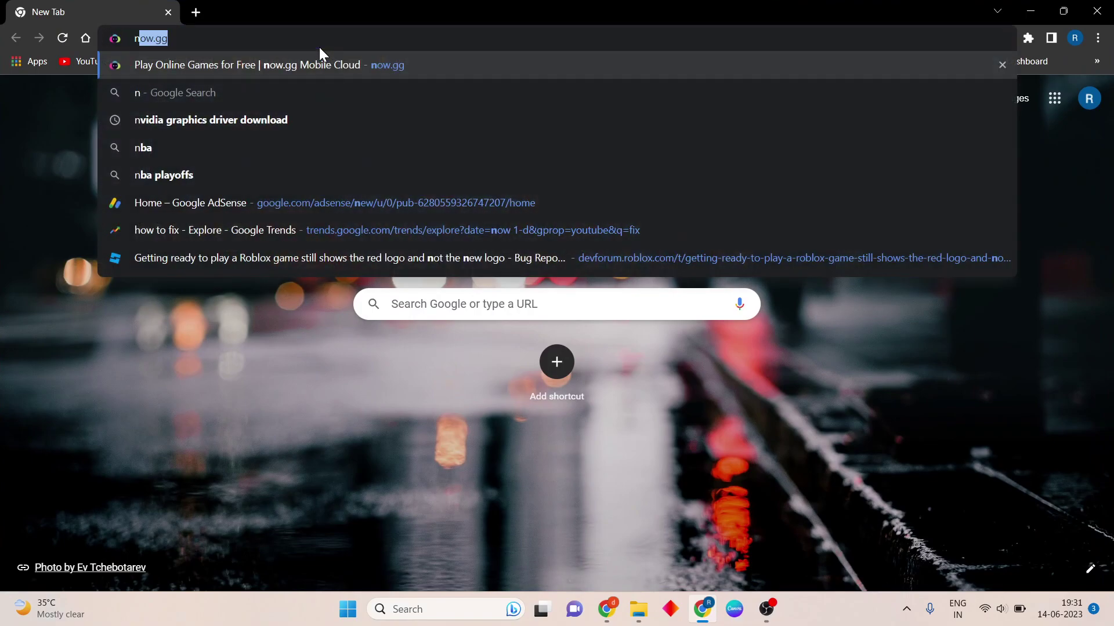
type("vi")
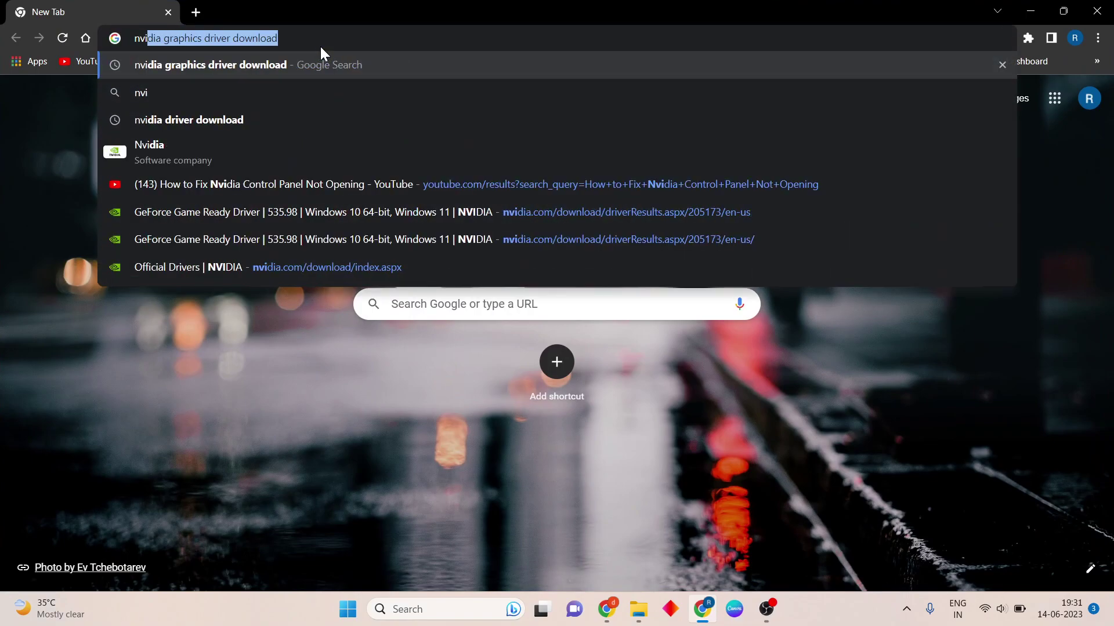
key("Return")
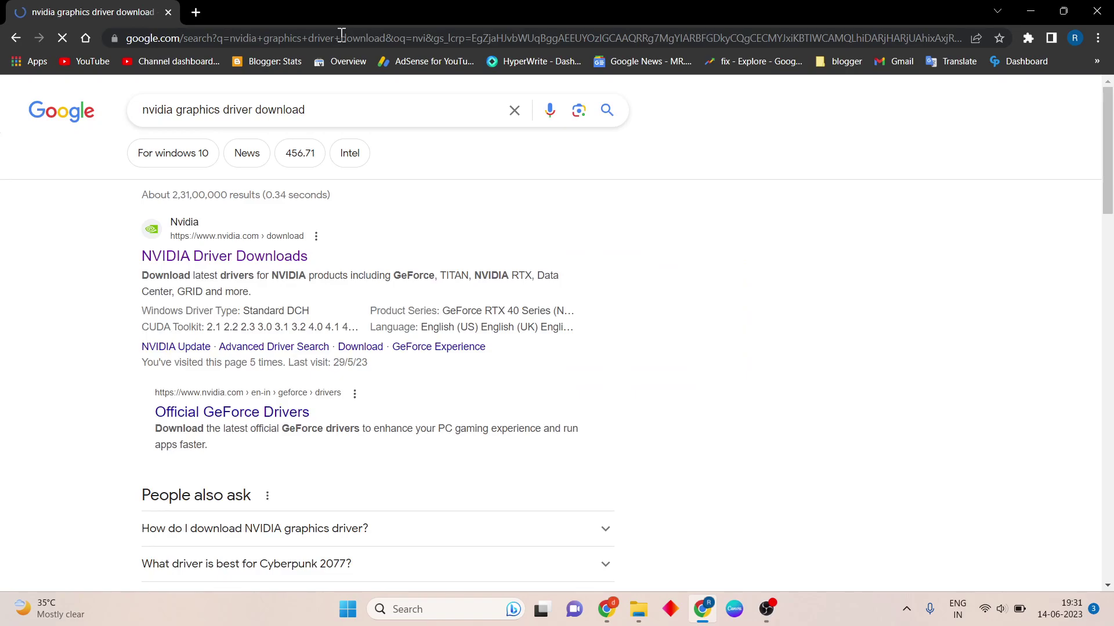
left_click(244, 257)
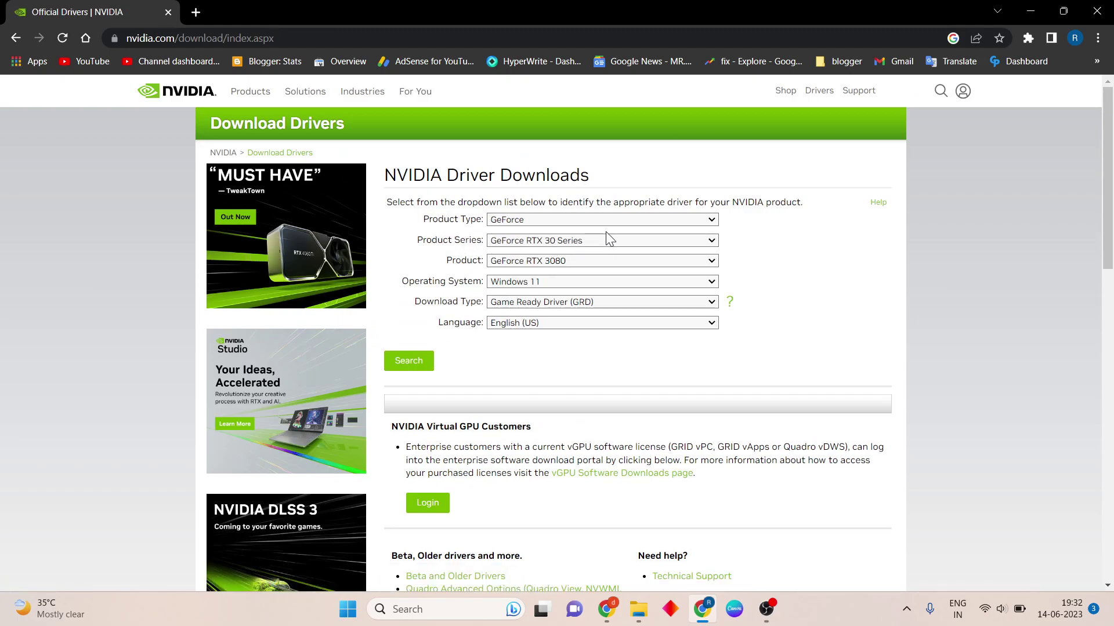
Find the driver for the GeForce RTX 3050 on NVIDIA's page, then close Chrome
left_click(579, 263)
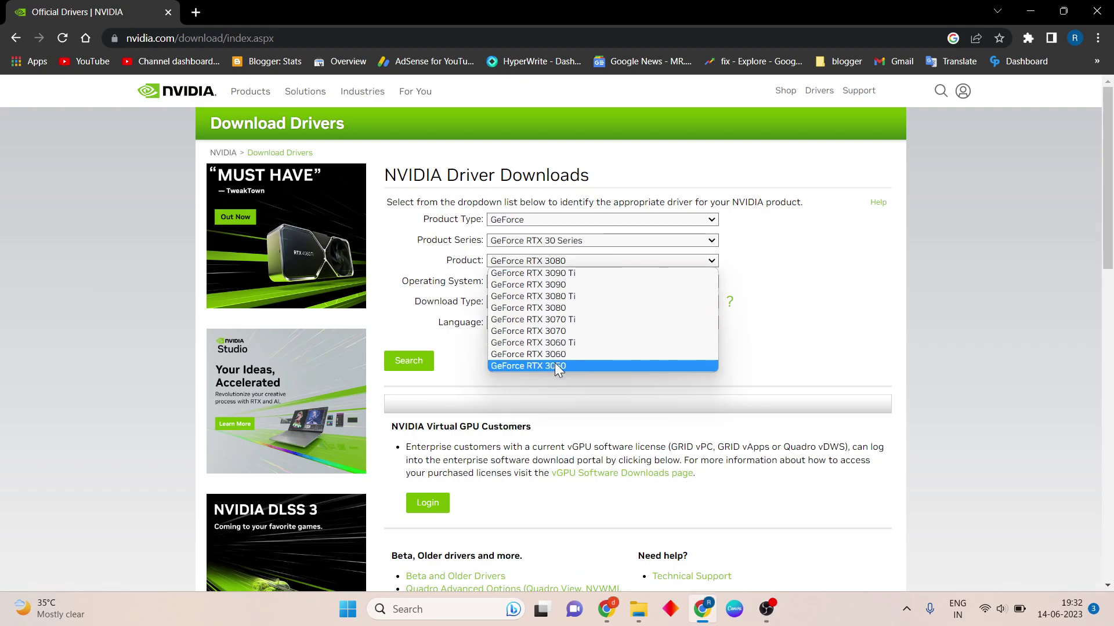
left_click(582, 366)
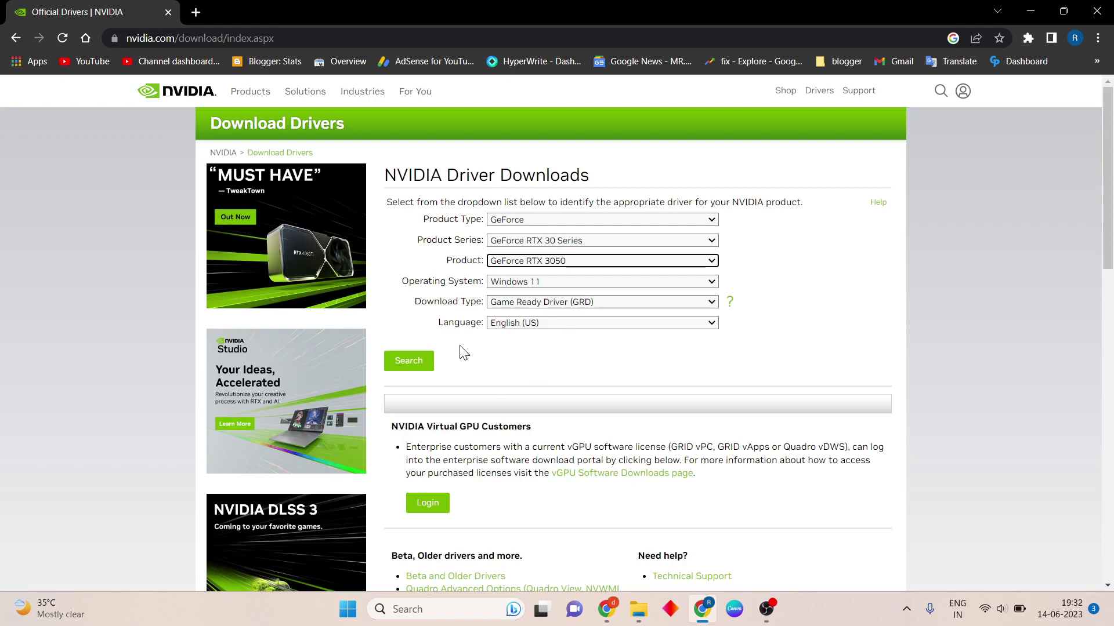
left_click(428, 362)
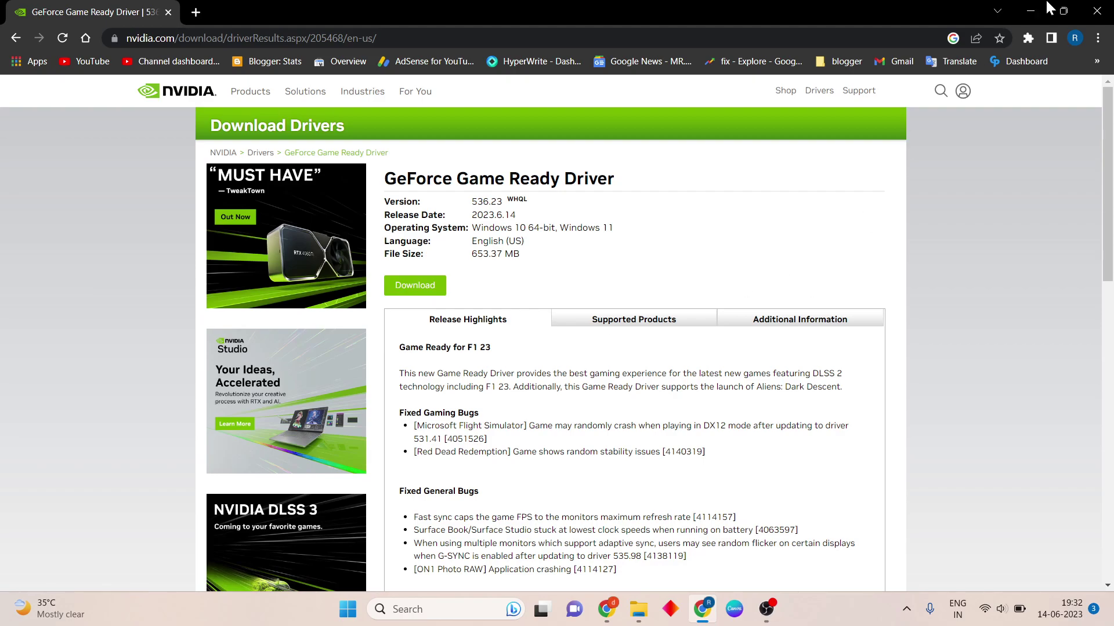
left_click(1097, 11)
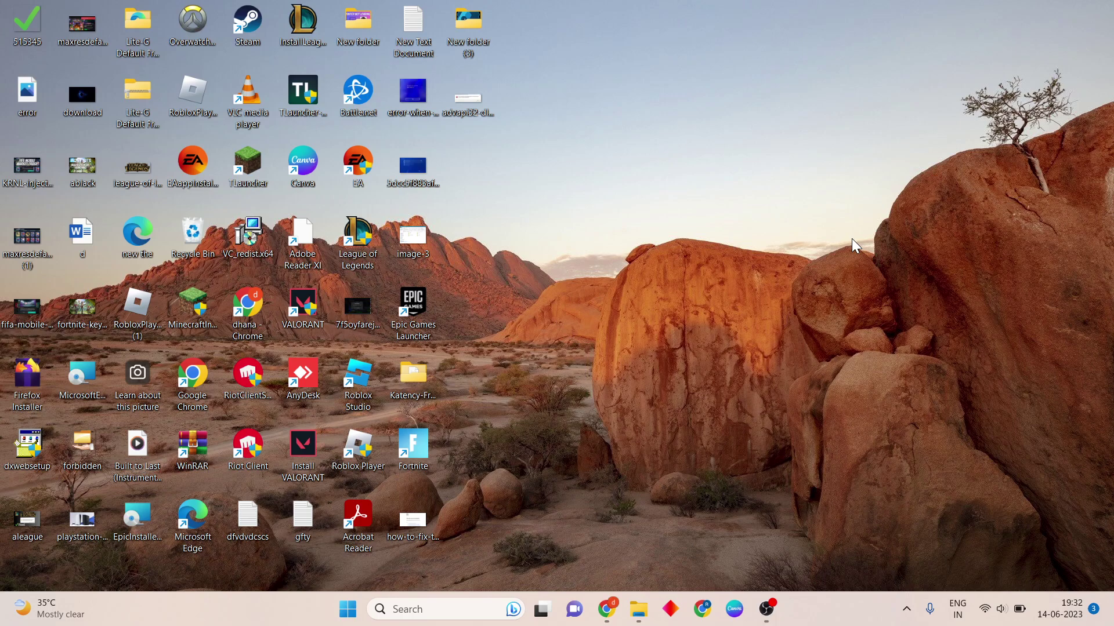
Search 're' in Windows Search and open Registry Editor from the results
left_click(441, 609)
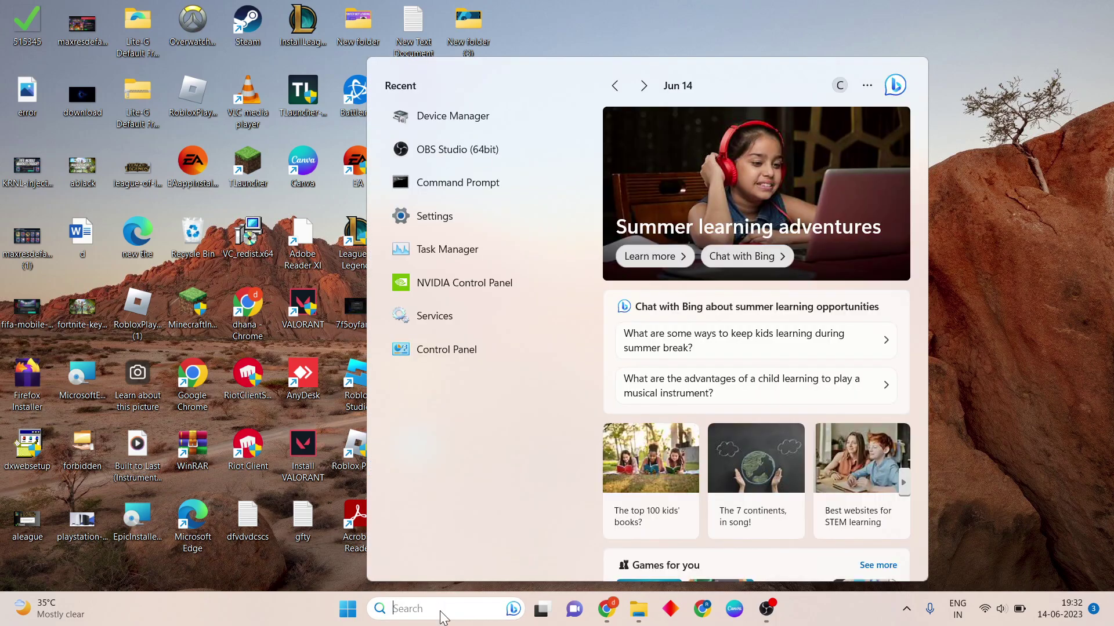
type("re")
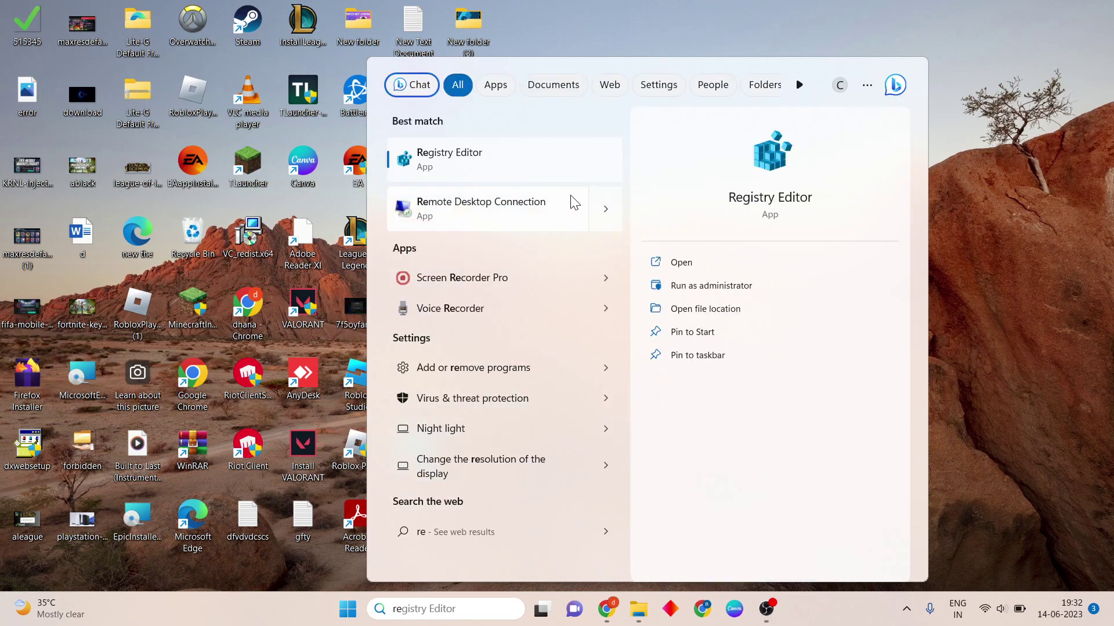
left_click(687, 266)
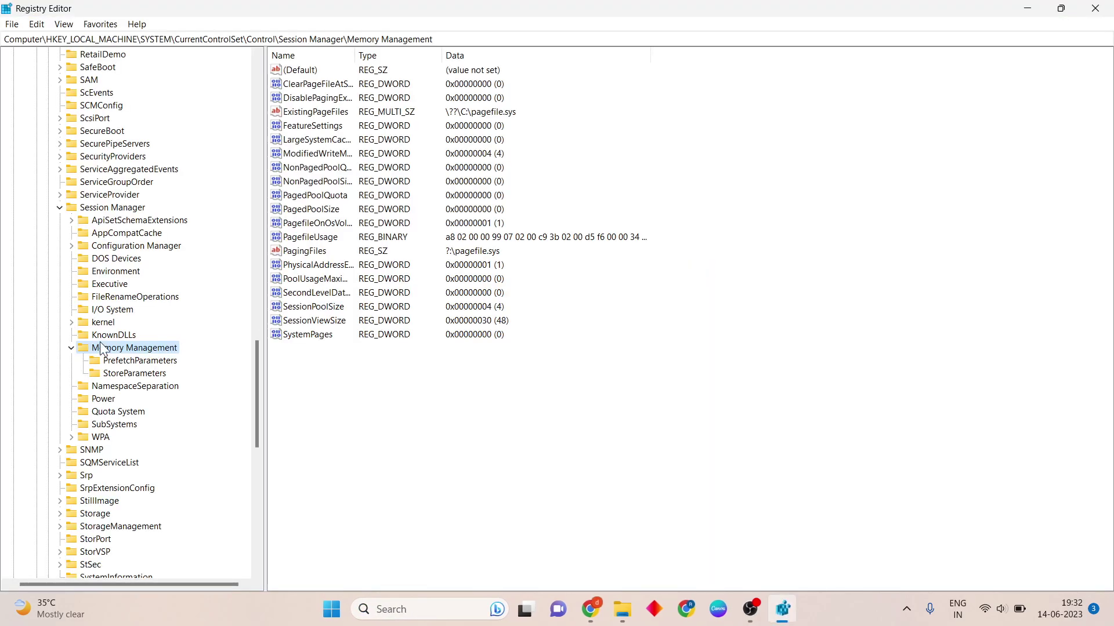
Collapse the registry tree from Memory Management back up to HKEY_LOCAL_MACHINE
left_click(72, 346)
left_click(60, 207)
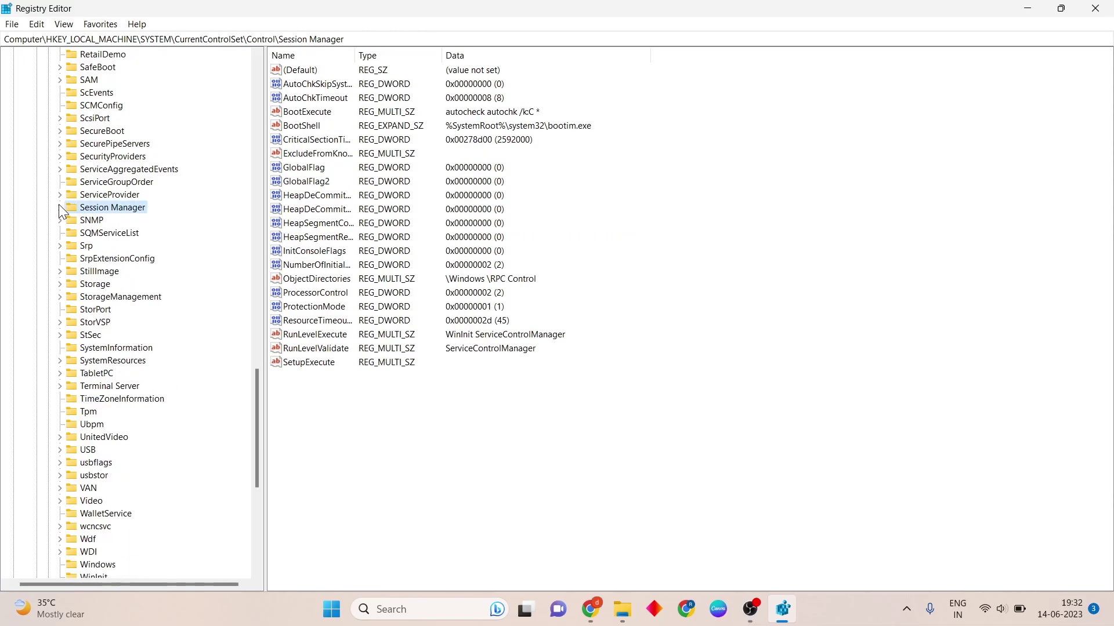
scroll(58, 204, "up", 20)
left_click(49, 232)
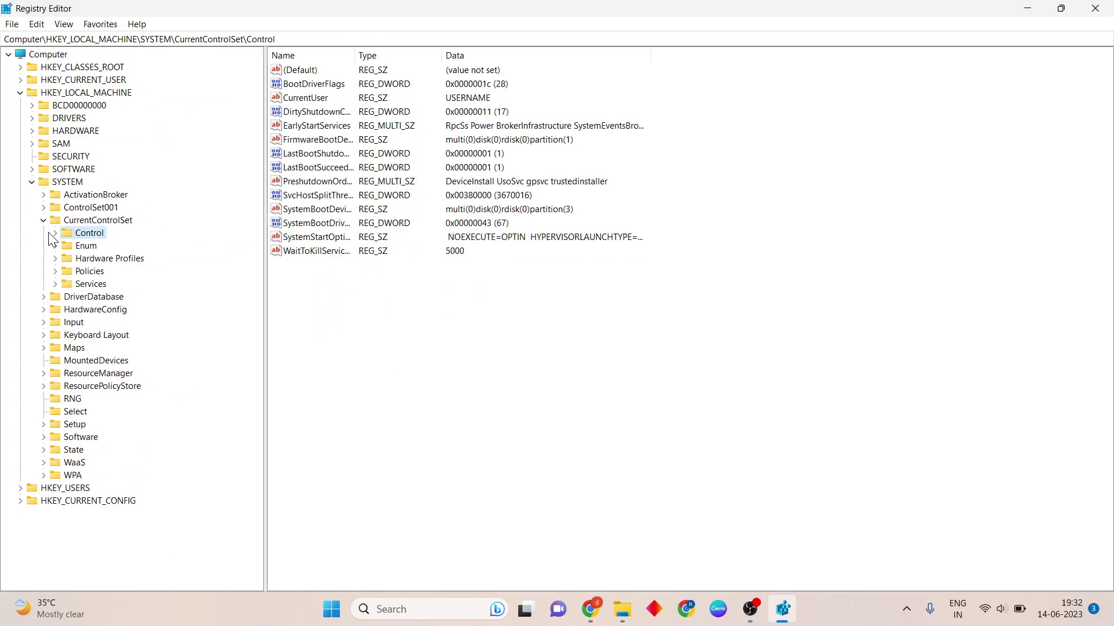
left_click(44, 220)
left_click(32, 182)
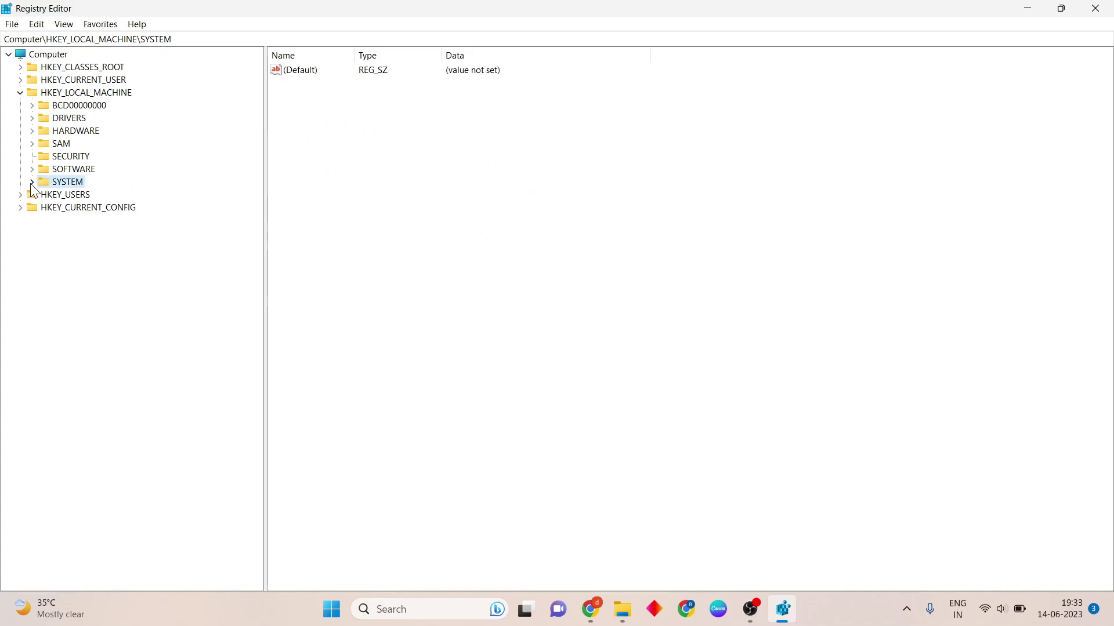
left_click(20, 93)
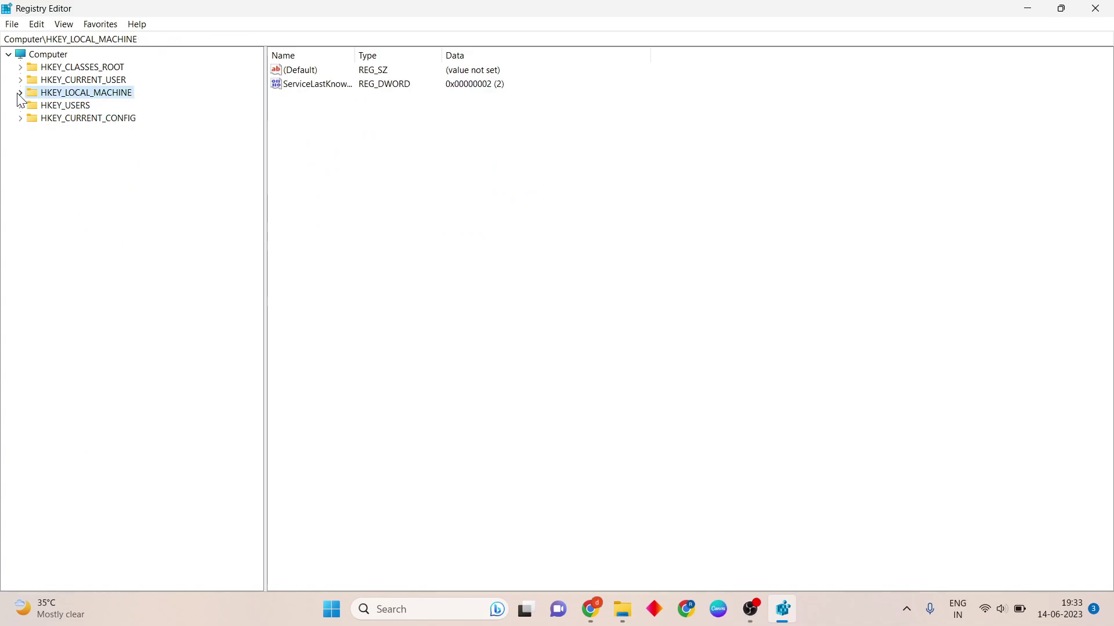
Expand HKEY_LOCAL_MACHINE\SYSTEM\CurrentControlSet\Control and select and expand GraphicsDrivers
double_click(102, 93)
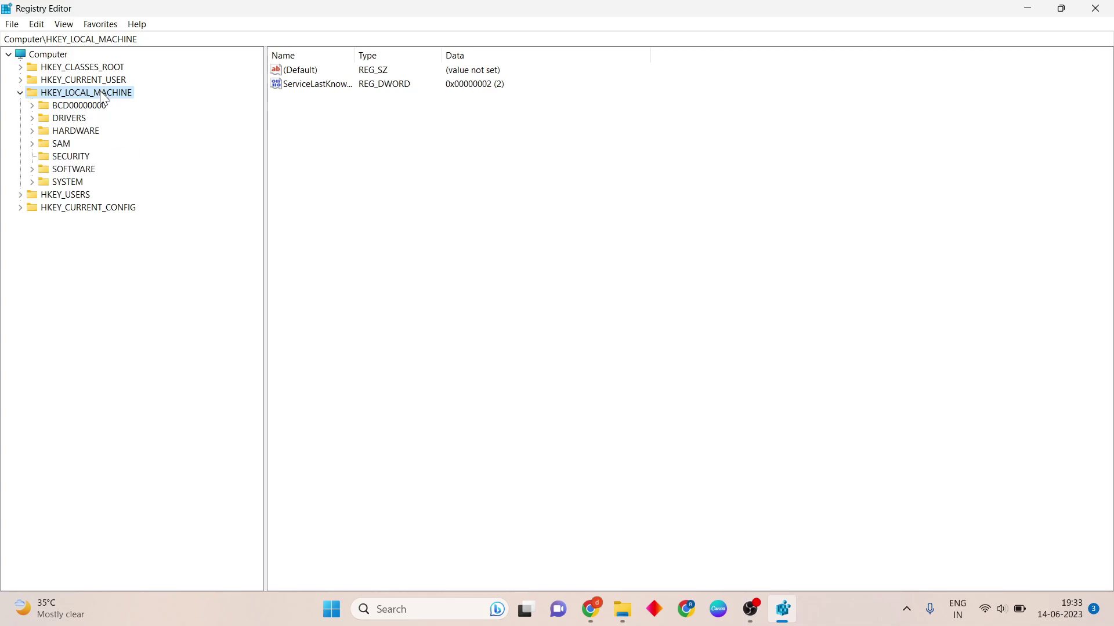
double_click(64, 182)
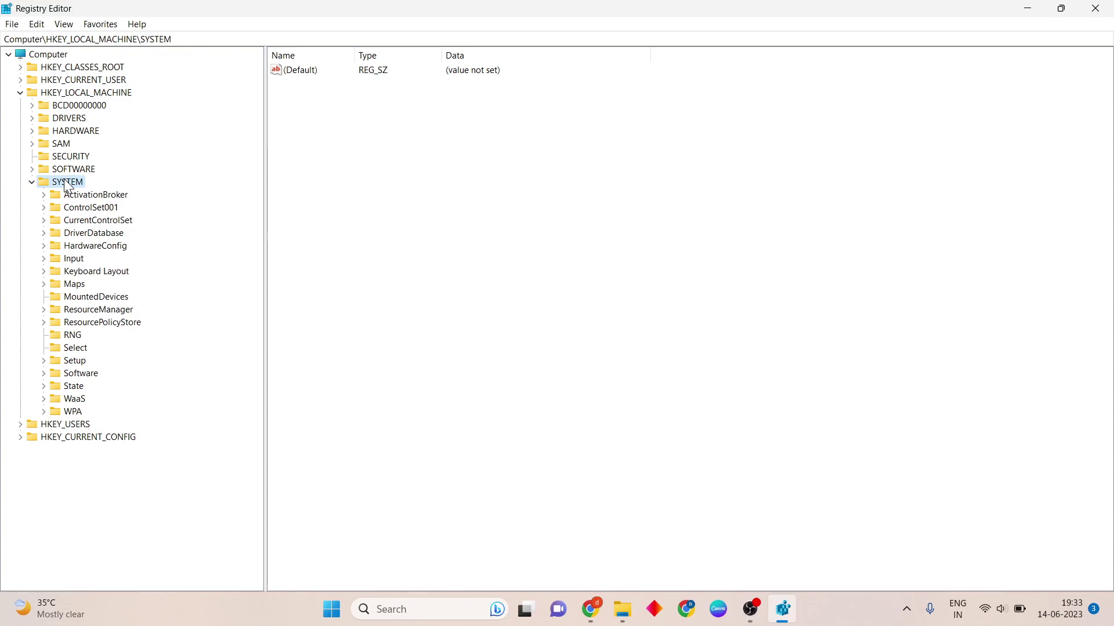
double_click(123, 223)
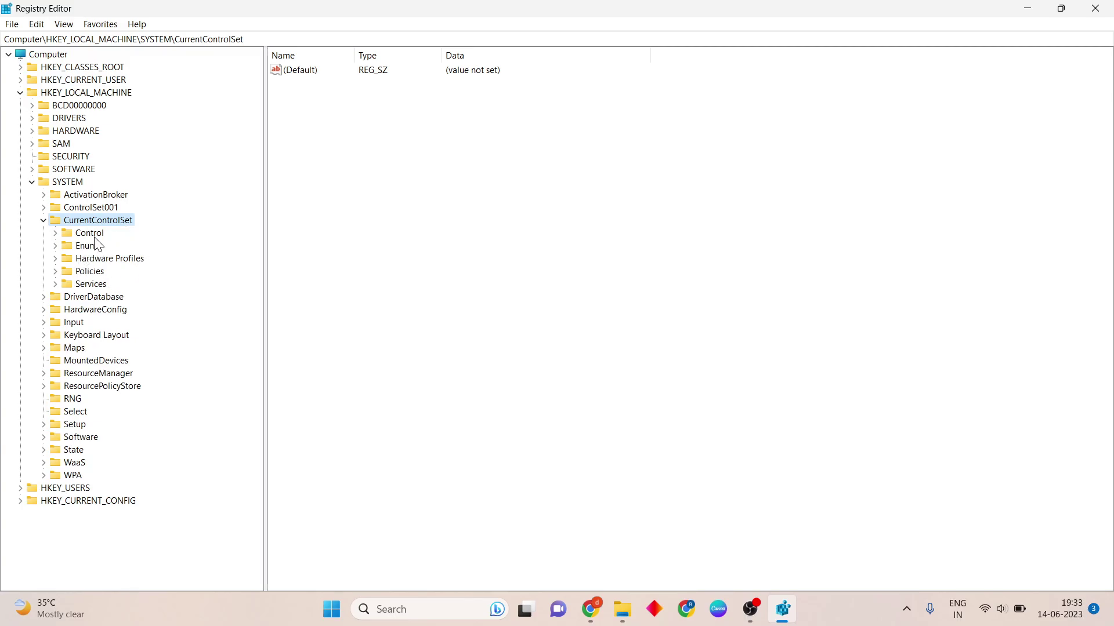
double_click(94, 234)
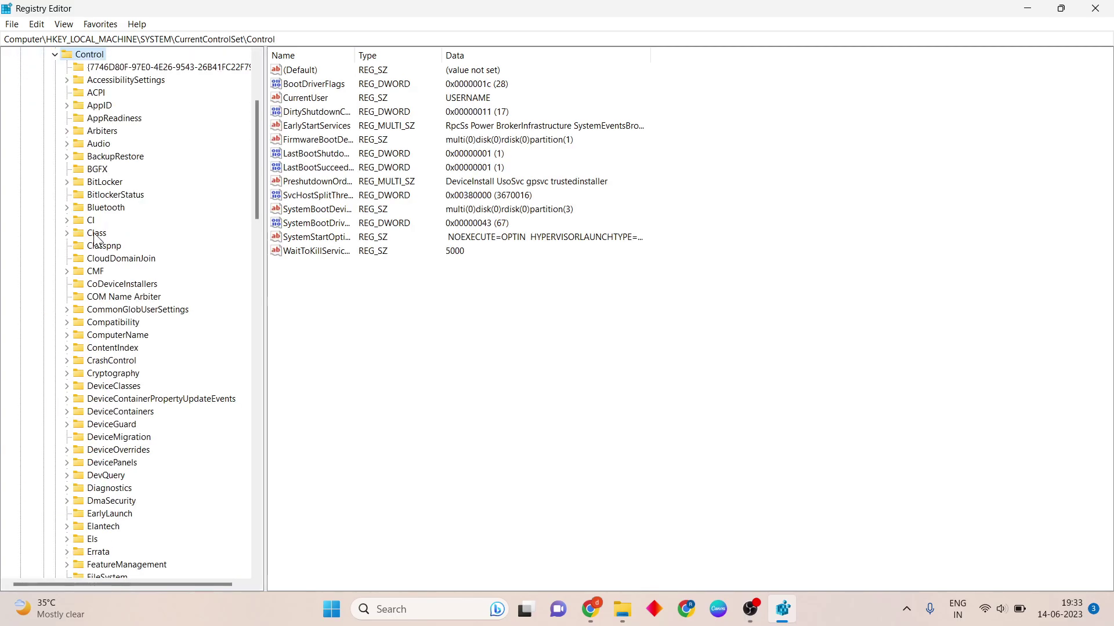
scroll(94, 238, "down", 7)
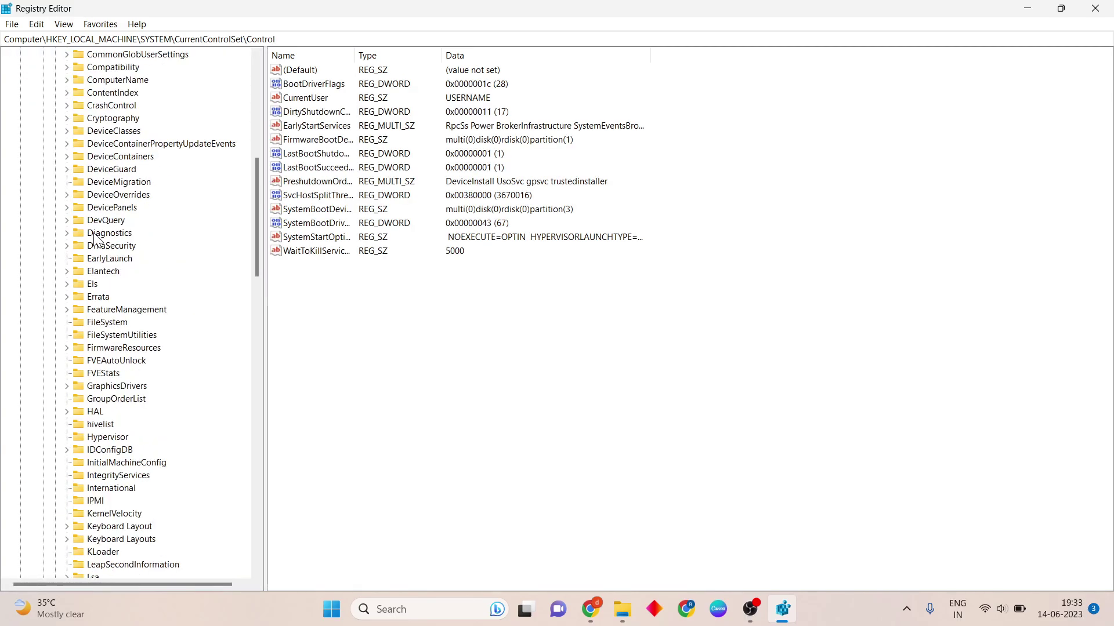
scroll(95, 238, "down", 3)
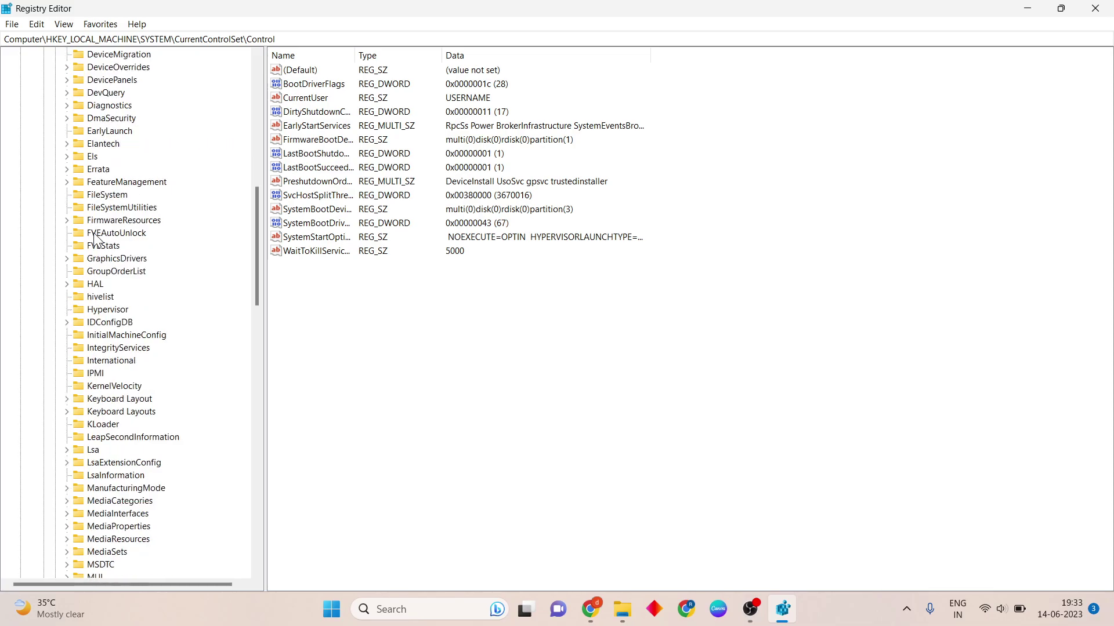
left_click(108, 259)
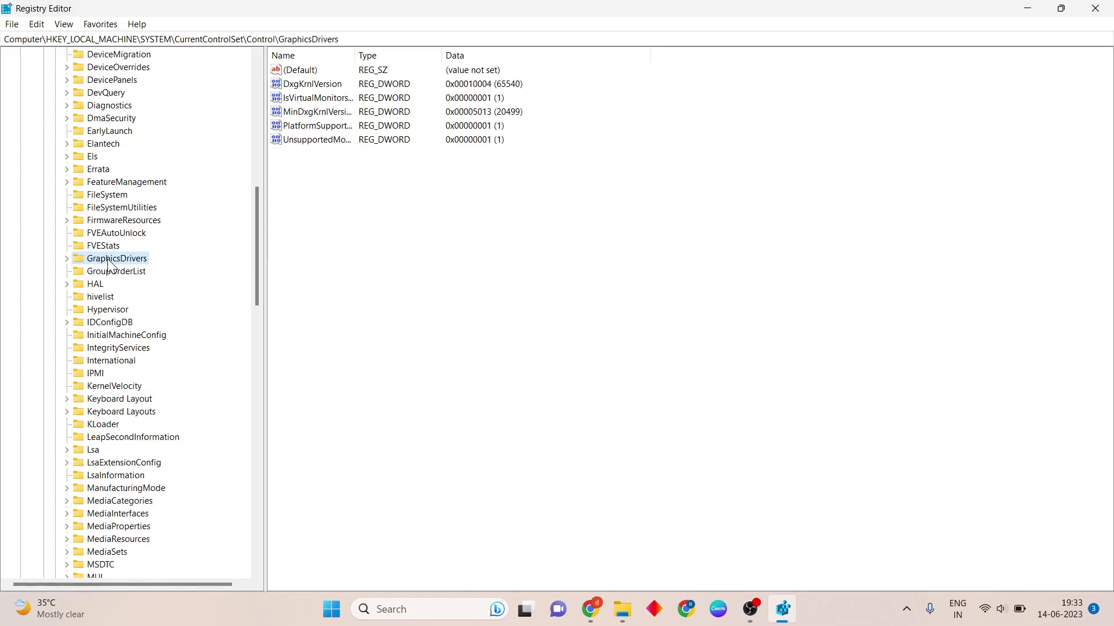
double_click(109, 260)
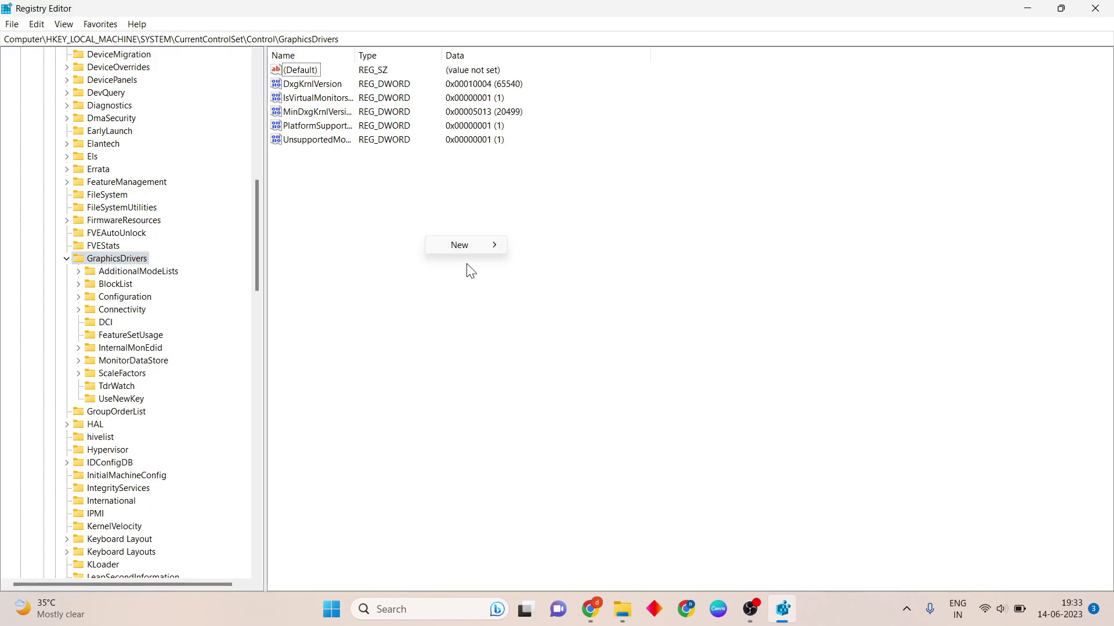
Add a DWORD (32-bit) value to GraphicsDrivers and name it TdrLevel
mouse_move(471, 248)
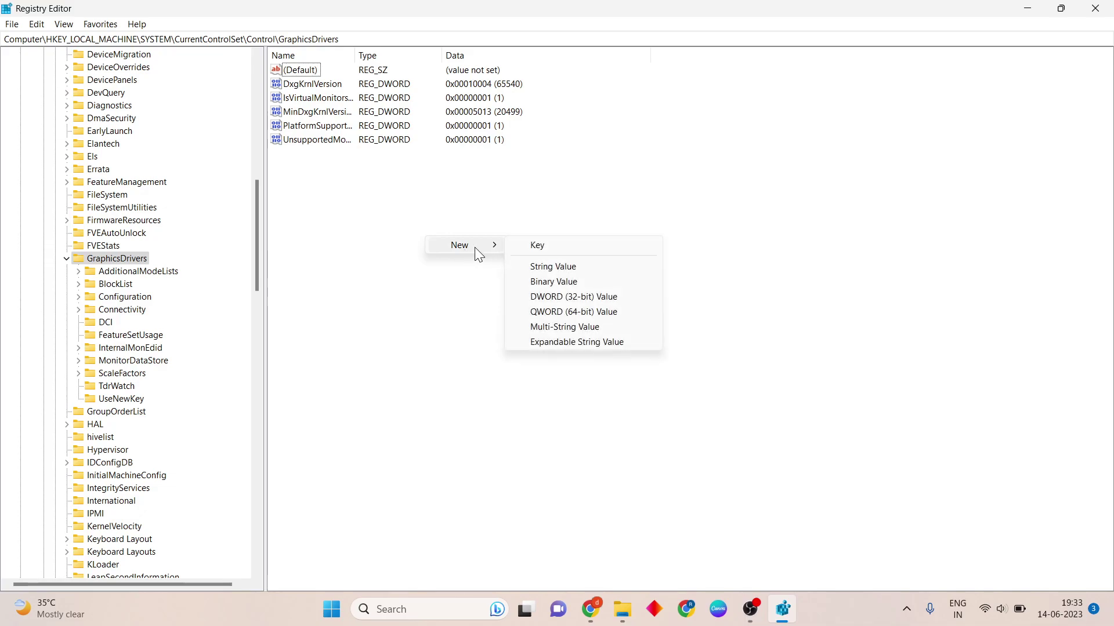
left_click(584, 300)
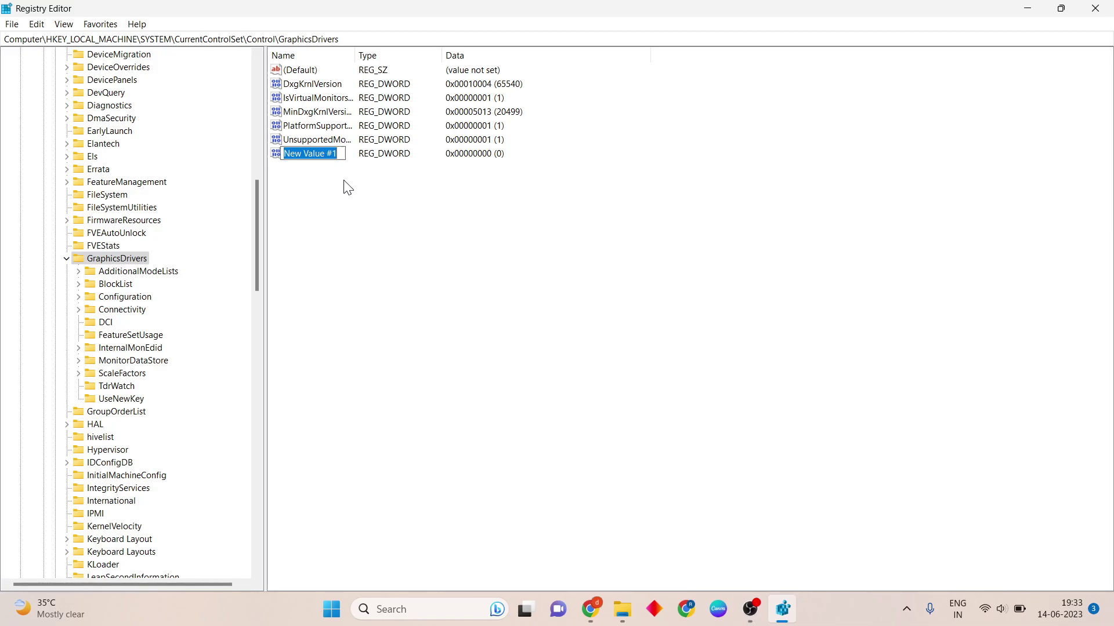
type("Tdr")
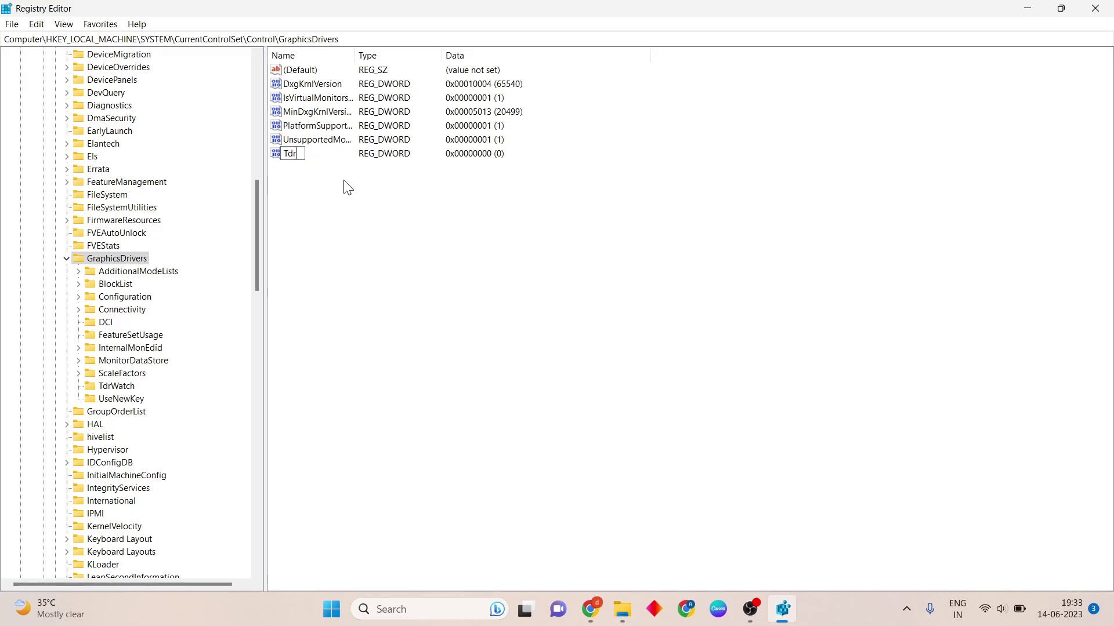
type("Level")
key("Return")
Edit TdrLevel and enter 0 as its hexadecimal value data
double_click(307, 155)
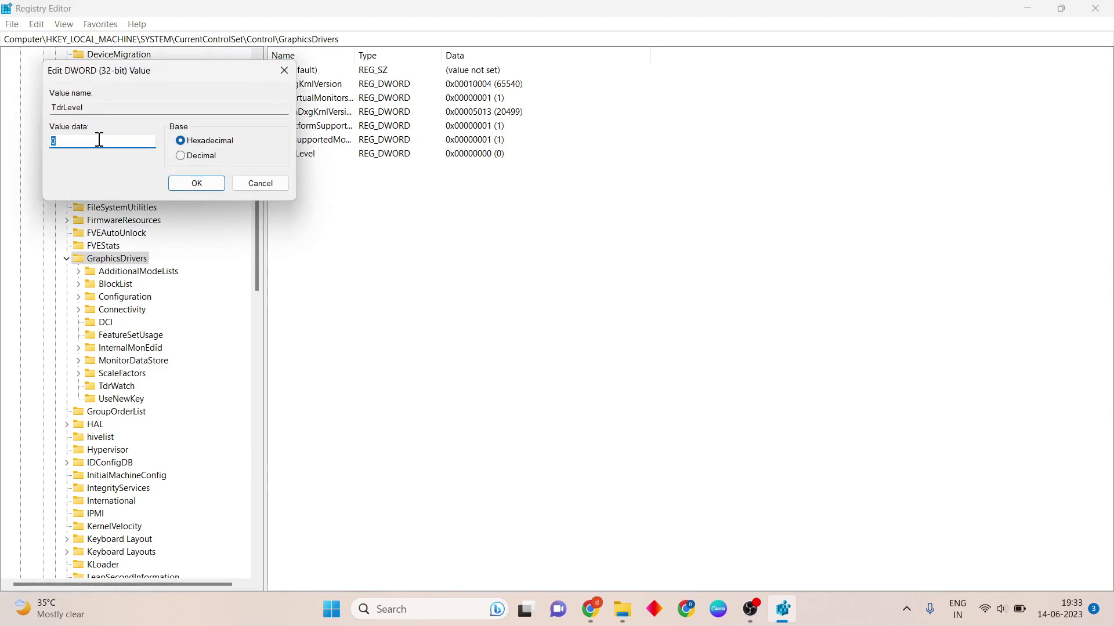
type("0")
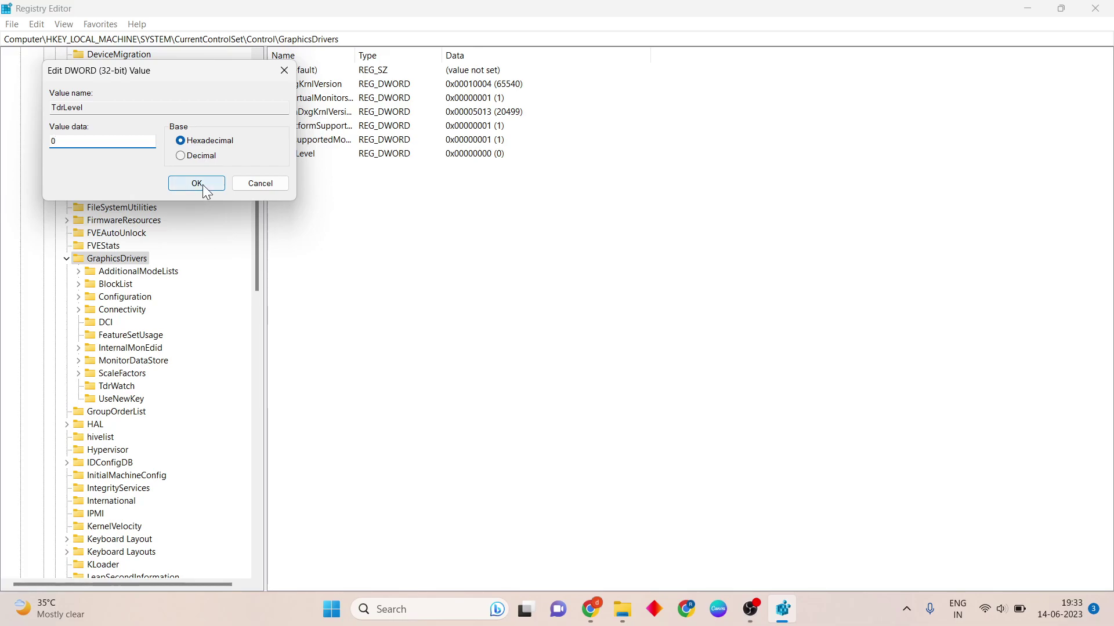